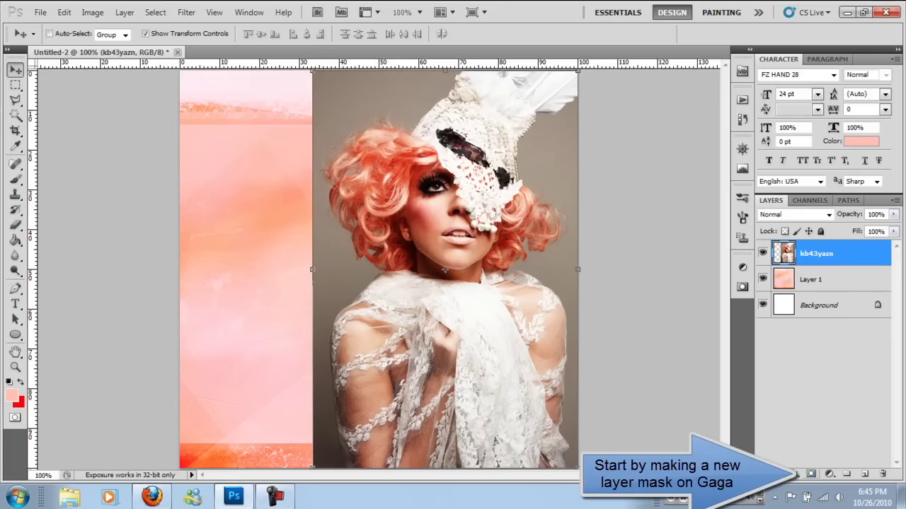
# - Give the kb43yazn photo layer a blank white layer mask from the Layers panel
pyautogui.click(811, 473)
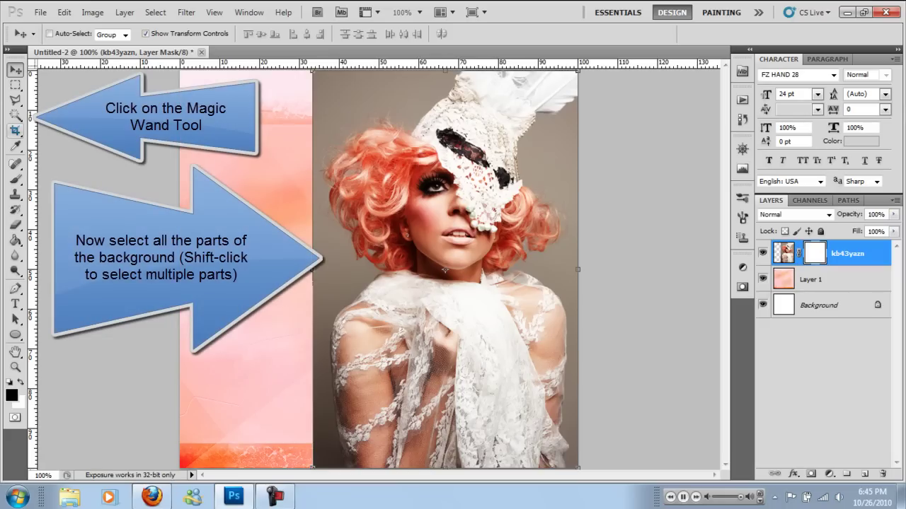
# - Select the grey backdrop left, lower-left, bottom and right of the singer with the Magic Wand
pyautogui.click(14, 114)
pyautogui.click(368, 99)
pyautogui.keyDown('shift'); pyautogui.click(324, 368); pyautogui.keyUp('shift')
pyautogui.keyDown('shift'); pyautogui.click(327, 443); pyautogui.keyUp('shift')
pyautogui.keyDown('shift'); pyautogui.click(571, 332); pyautogui.keyUp('shift')
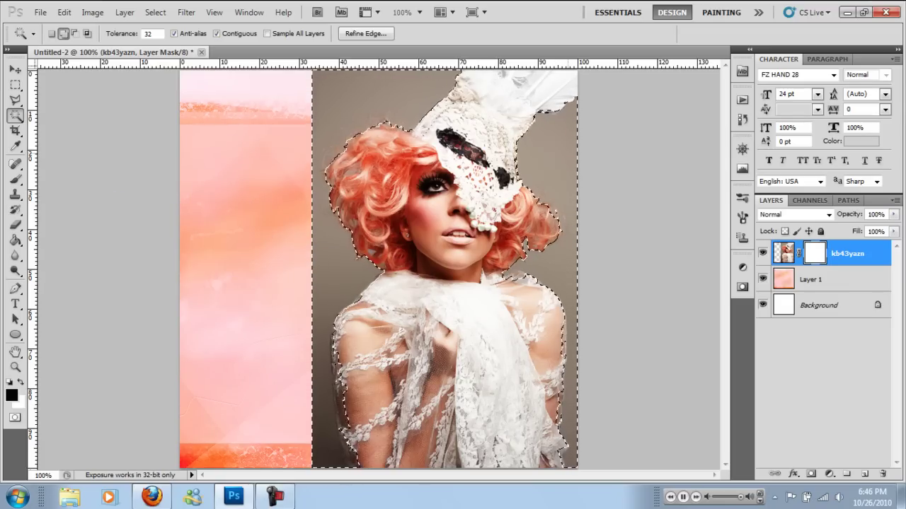
# - Zoom in to 300% and inspect the selection along the shoulder edge
pyautogui.hotkey('ctrl', '+')
pyautogui.scroll(-2, 378, 269)
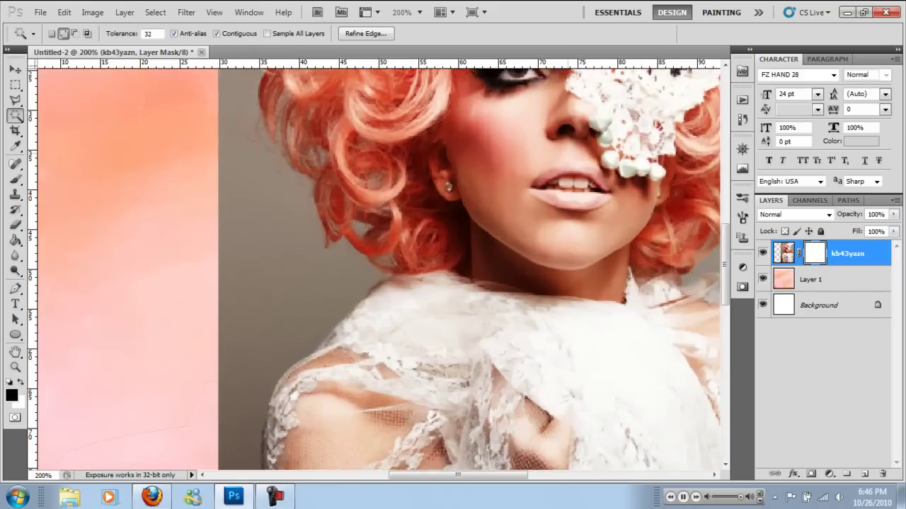
pyautogui.hotkey('ctrl', '+')
pyautogui.scroll(-3, 379, 268)
pyautogui.scroll(-3, 378, 269)
pyautogui.scroll(1, 378, 269)
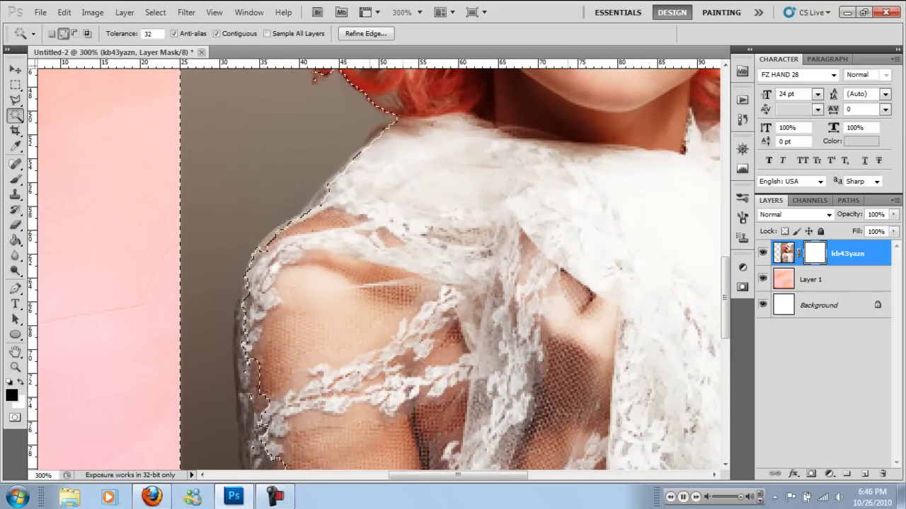
# - Switch to the Polygonal Lasso and scroll down along the lace shoulder edge
pyautogui.press('l')
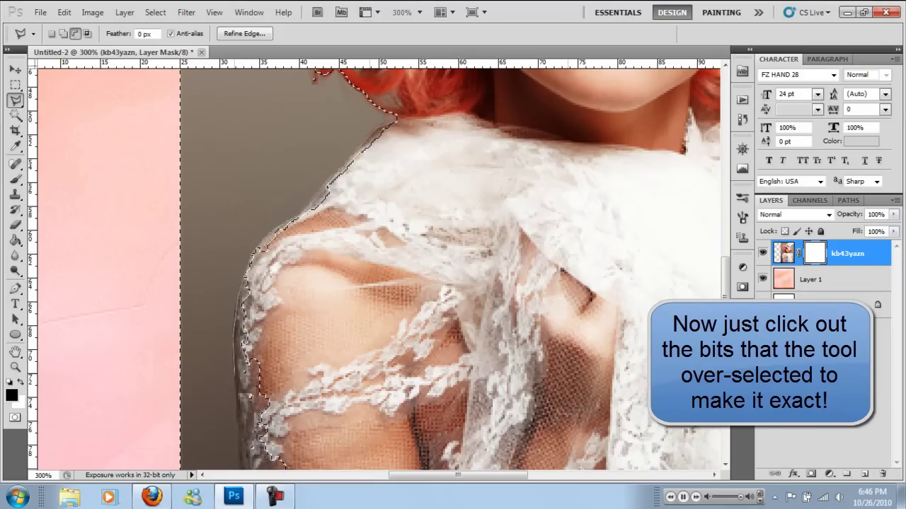
pyautogui.scroll(-1, 452, 269)
pyautogui.scroll(-2, 453, 269)
pyautogui.scroll(-3, 453, 269)
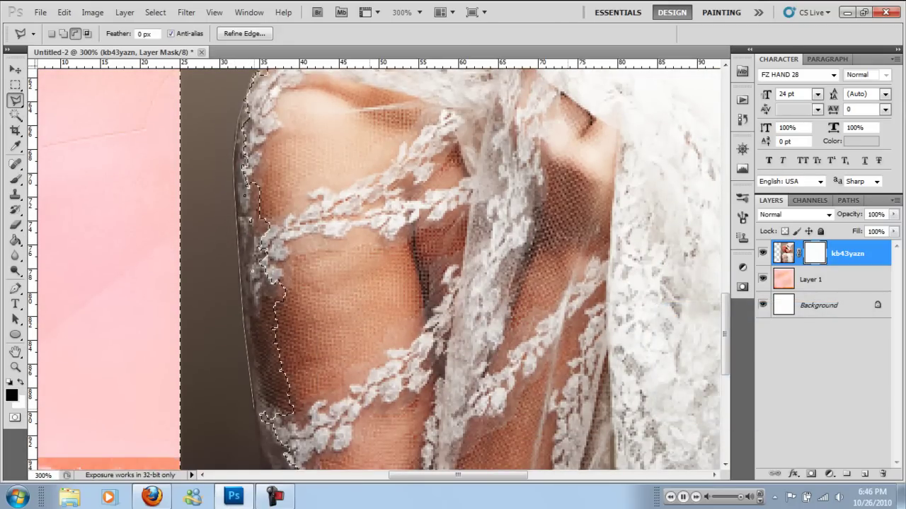
pyautogui.scroll(-1, 453, 269)
pyautogui.scroll(-1, 453, 268)
pyautogui.scroll(-1, 453, 269)
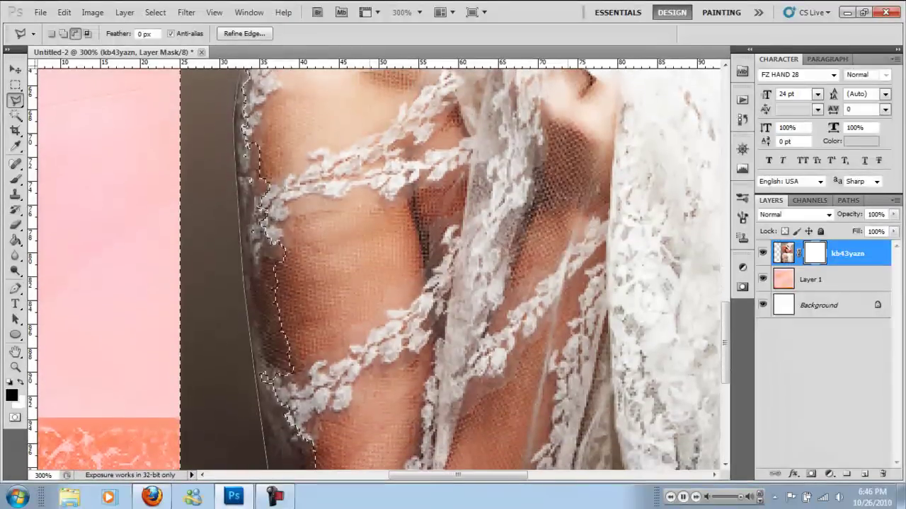
pyautogui.scroll(-1, 453, 269)
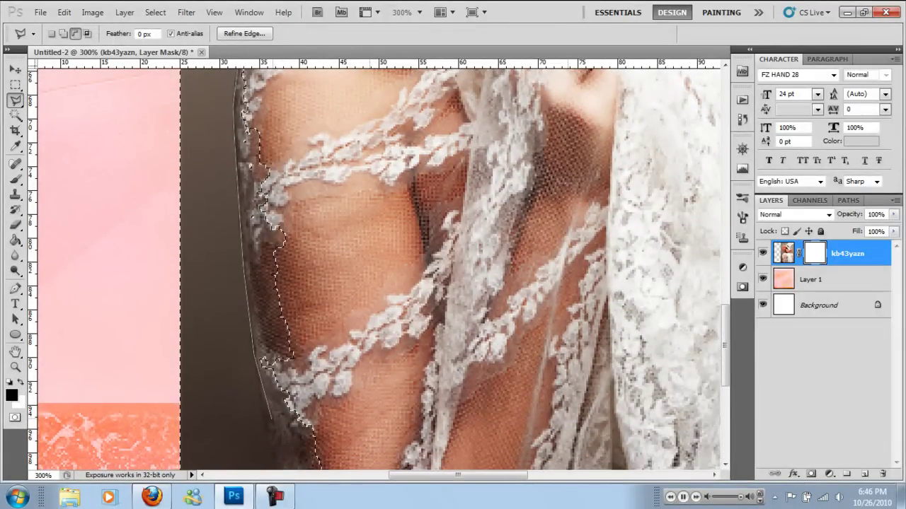
# - Trace a polygonal outline fixing the over-selected shoulder and collar area, then zoom back out
pyautogui.scroll(-3, 453, 269)
pyautogui.hscroll(5, 453, 269)
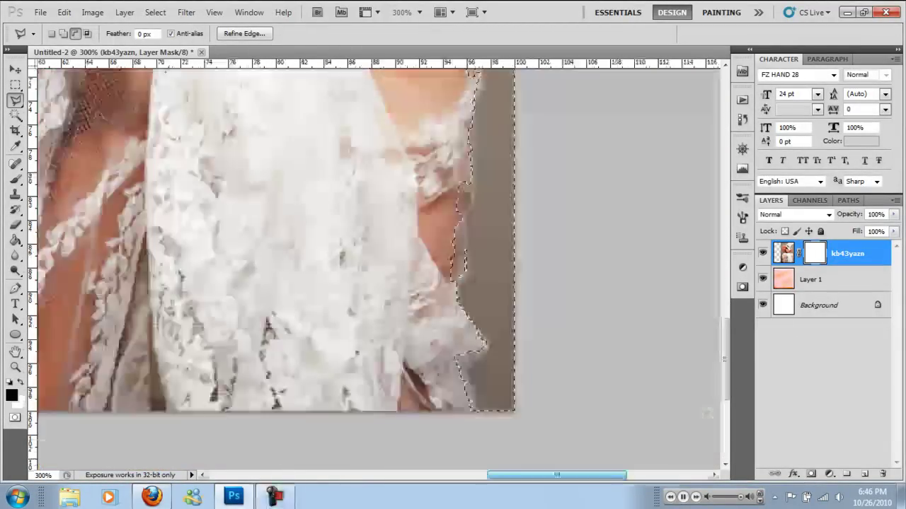
pyautogui.hscroll(1, 453, 268)
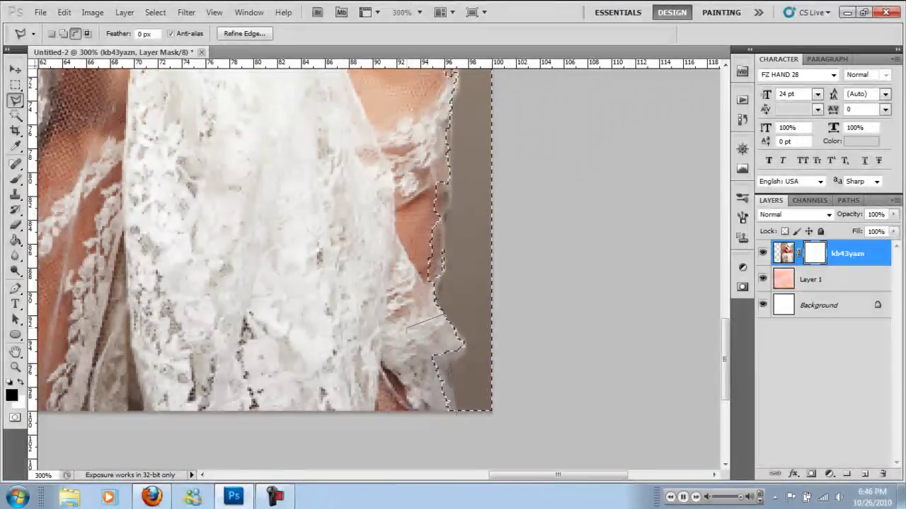
pyautogui.scroll(2, 375, 269)
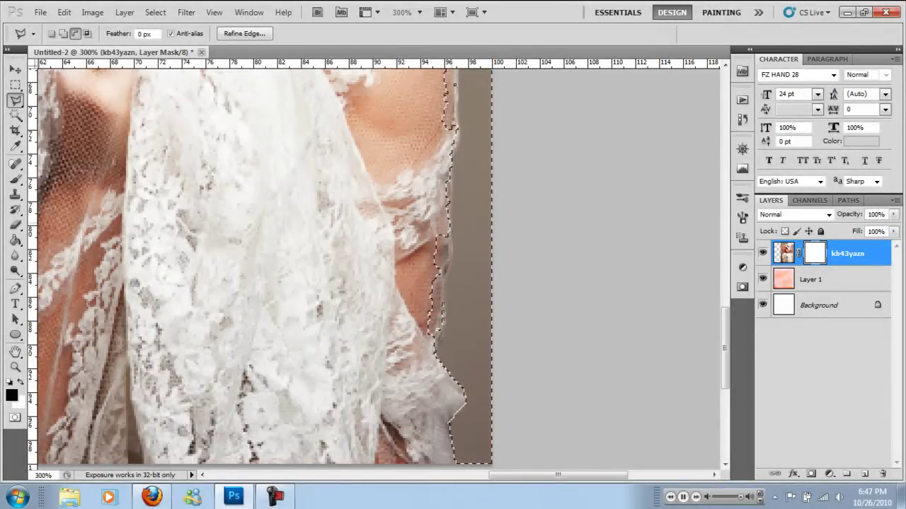
pyautogui.click(450, 163)
pyautogui.click(394, 183)
pyautogui.scroll(3, 351, 372)
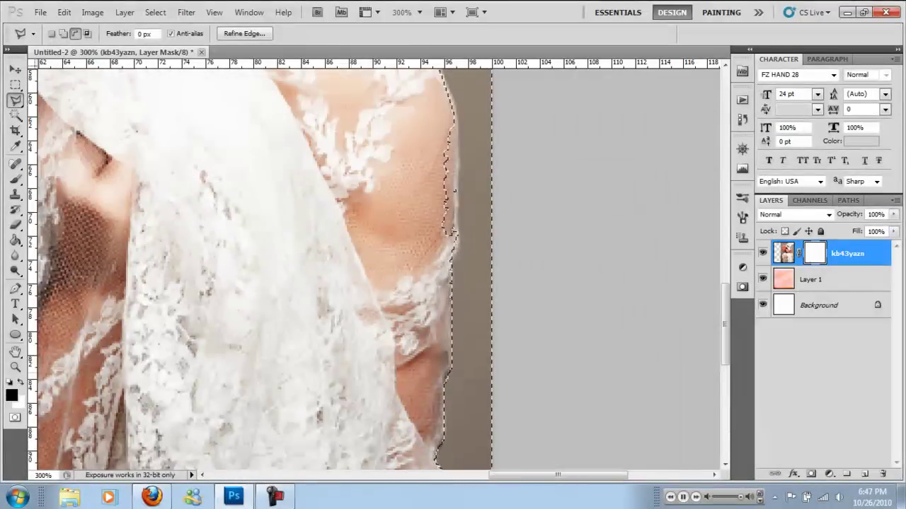
pyautogui.scroll(2, 352, 371)
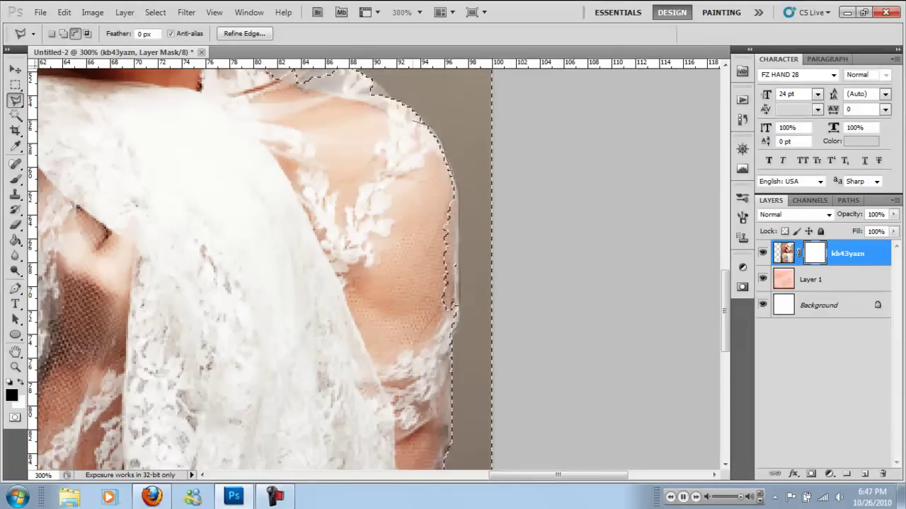
pyautogui.scroll(3, 379, 268)
pyautogui.scroll(2, 379, 269)
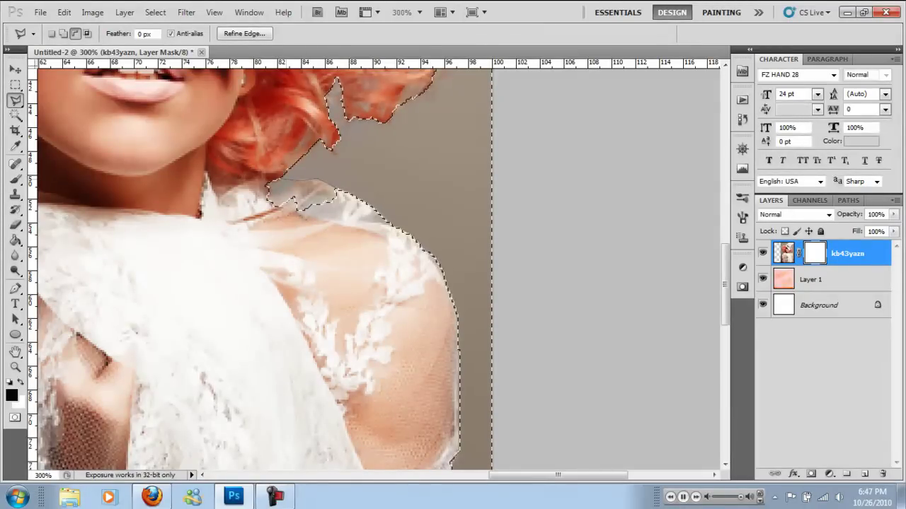
pyautogui.click(266, 182)
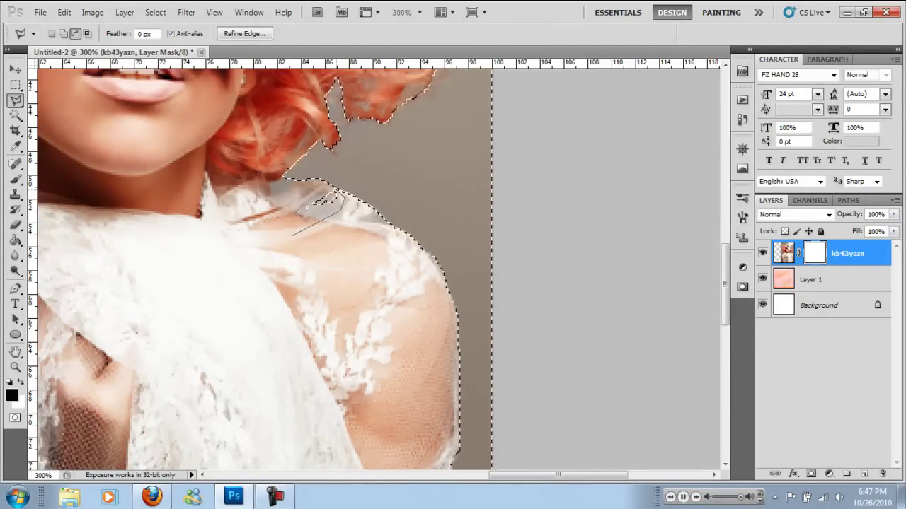
pyautogui.hotkey('ctrl', '-')
pyautogui.hotkey('ctrl', '-')
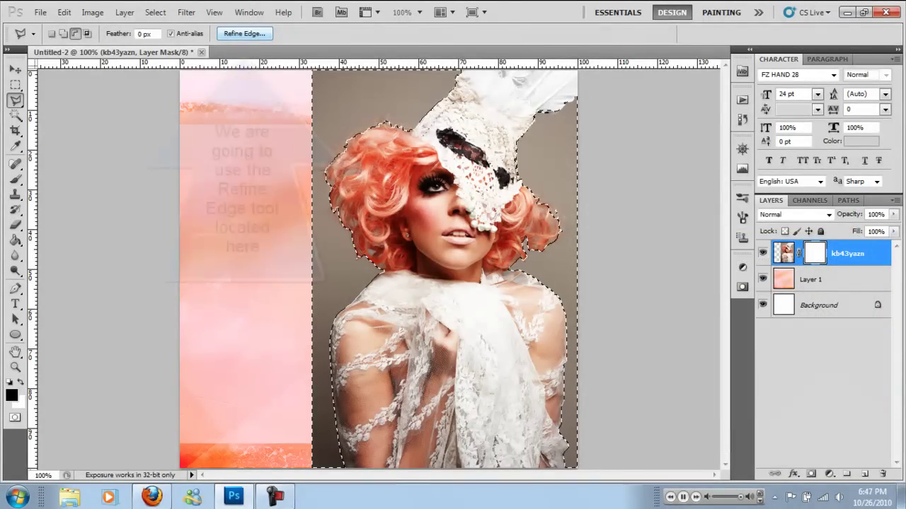
# - Open Refine Edge with Smooth 1, Feather 0, Contrast 20% and Shift Edge 0
pyautogui.click(244, 34)
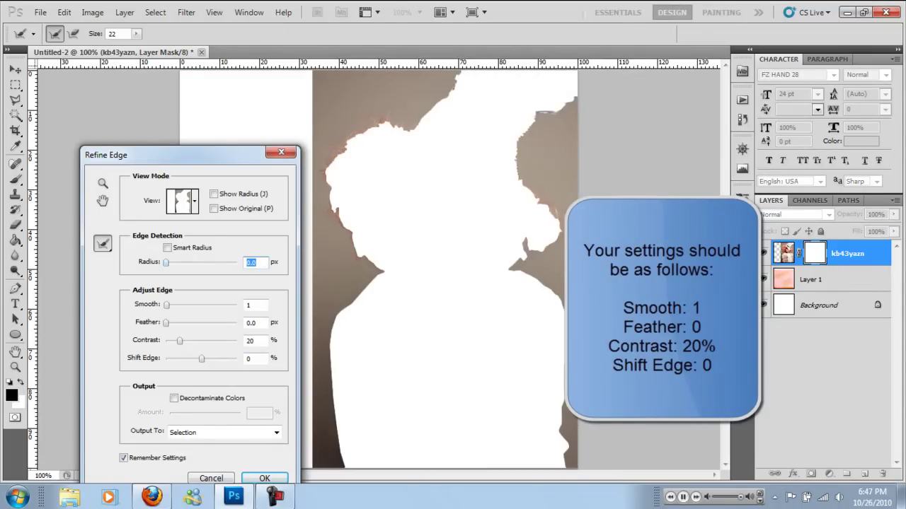
pyautogui.click(253, 305)
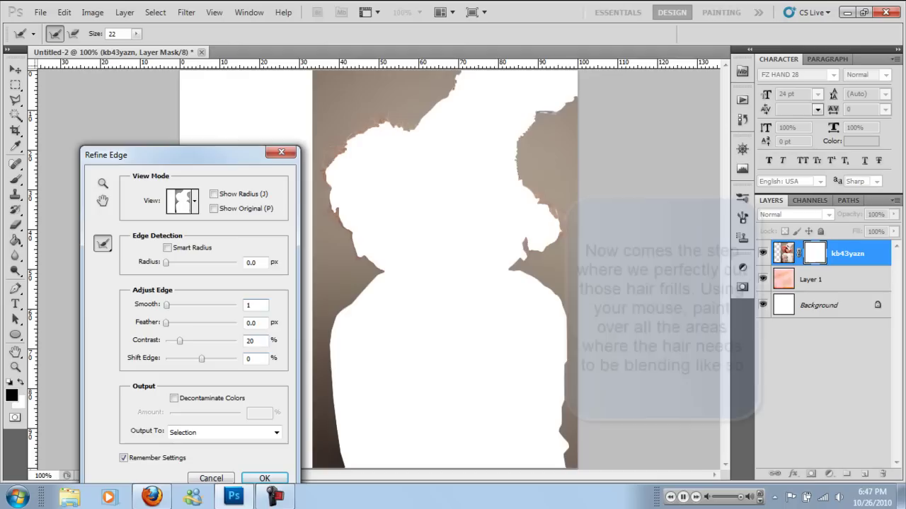
pyautogui.press('Tab')
pyautogui.press('Tab')
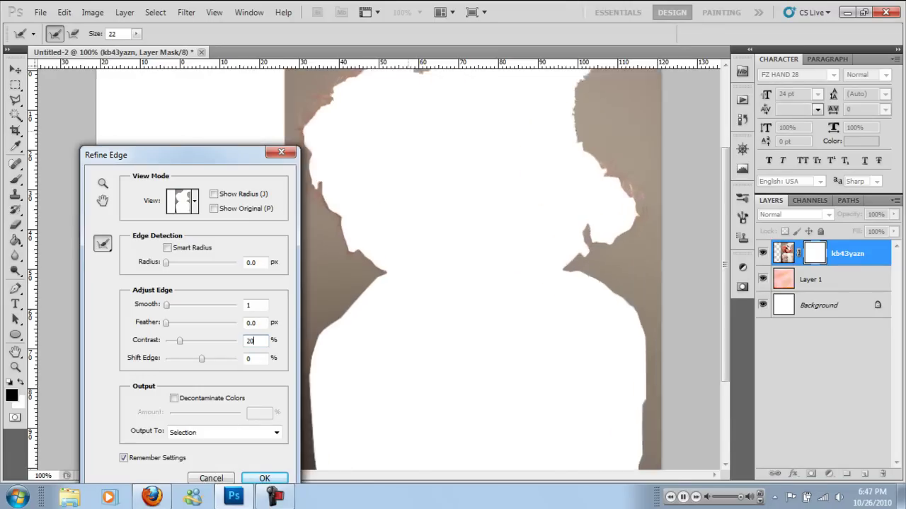
# - At 200% zoom, brush Refine Radius along the silhouette, top and top-left hair edges
pyautogui.hotkey('ctrl', '+')
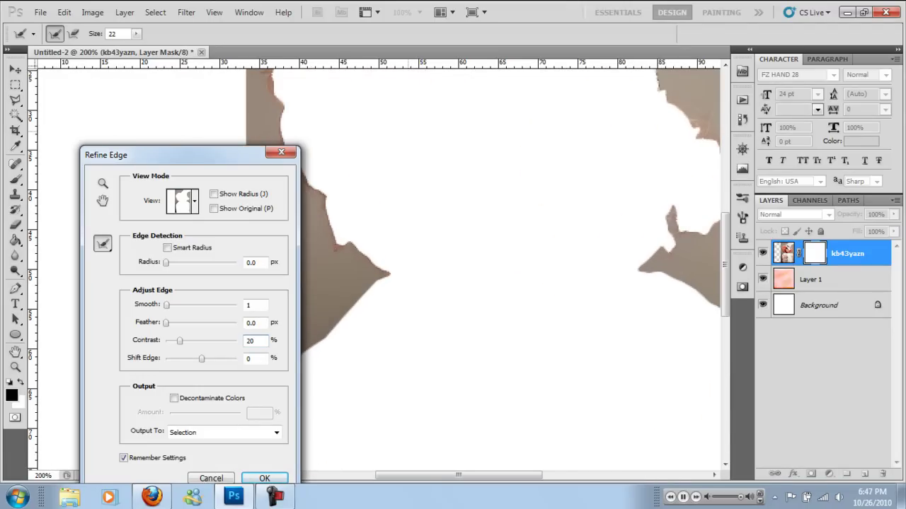
pyautogui.moveTo(395, 269)
pyautogui.mouseDown()
pyautogui.moveTo(360, 180)
pyautogui.moveTo(286, 134)
pyautogui.mouseUp()
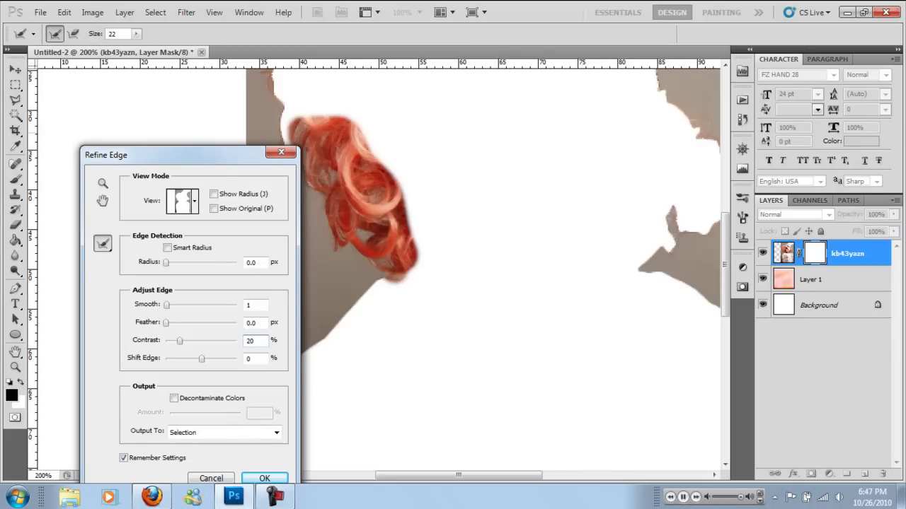
pyautogui.scroll(3, 495, 269)
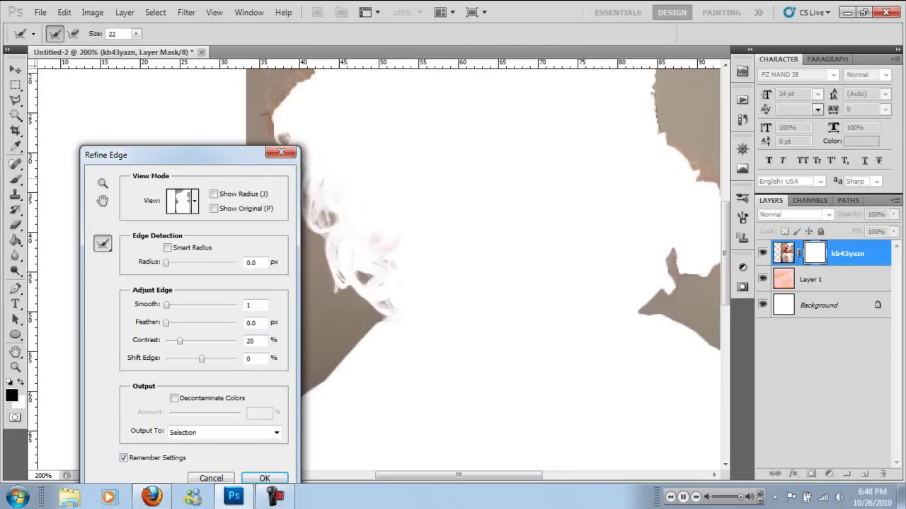
pyautogui.moveTo(142, 155); pyautogui.dragTo(73, 78)
pyautogui.moveTo(302, 222)
pyautogui.mouseDown()
pyautogui.moveTo(280, 152)
pyautogui.moveTo(347, 322)
pyautogui.mouseUp()
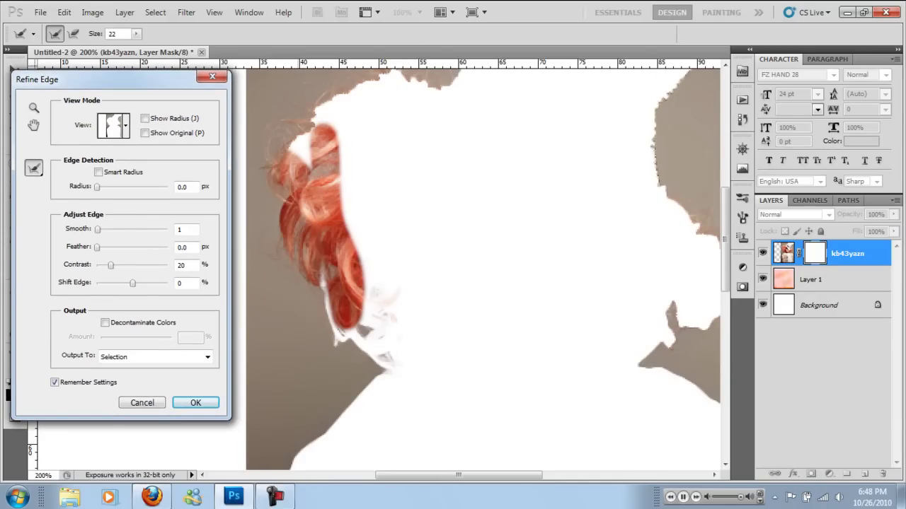
pyautogui.moveTo(329, 120)
pyautogui.mouseDown()
pyautogui.moveTo(345, 178)
pyautogui.moveTo(449, 81)
pyautogui.mouseUp()
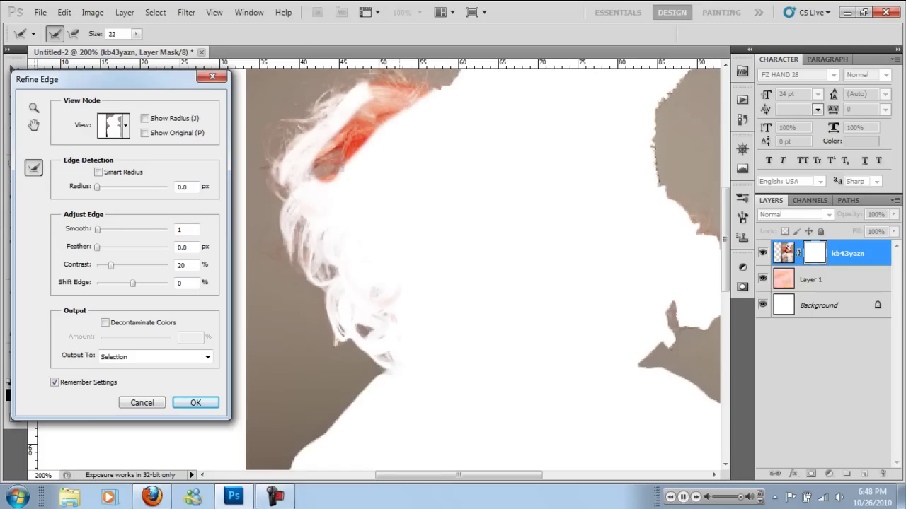
pyautogui.moveTo(368, 88); pyautogui.dragTo(280, 198)
pyautogui.moveTo(375, 78); pyautogui.dragTo(242, 205)
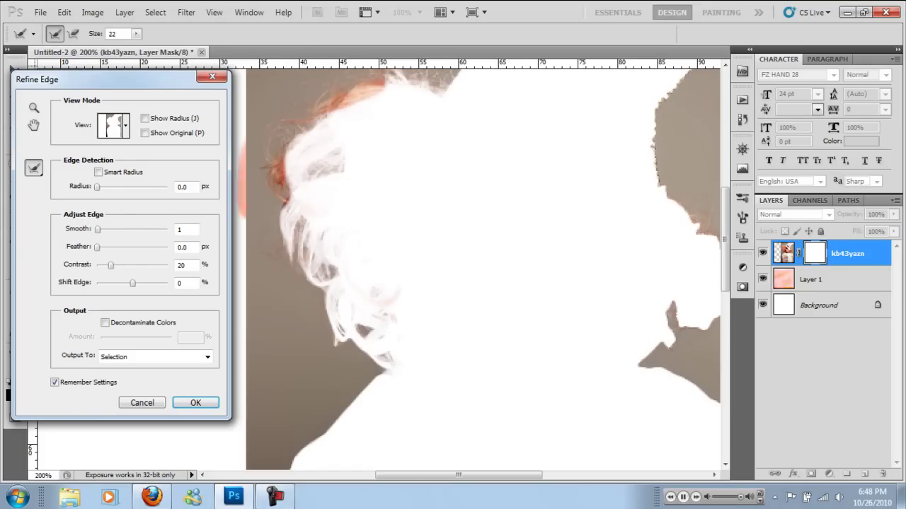
# - Brush Refine Radius over the left and right curls, then accept Refine Edge
pyautogui.moveTo(306, 185)
pyautogui.mouseDown()
pyautogui.moveTo(340, 312)
pyautogui.moveTo(371, 343)
pyautogui.mouseUp()
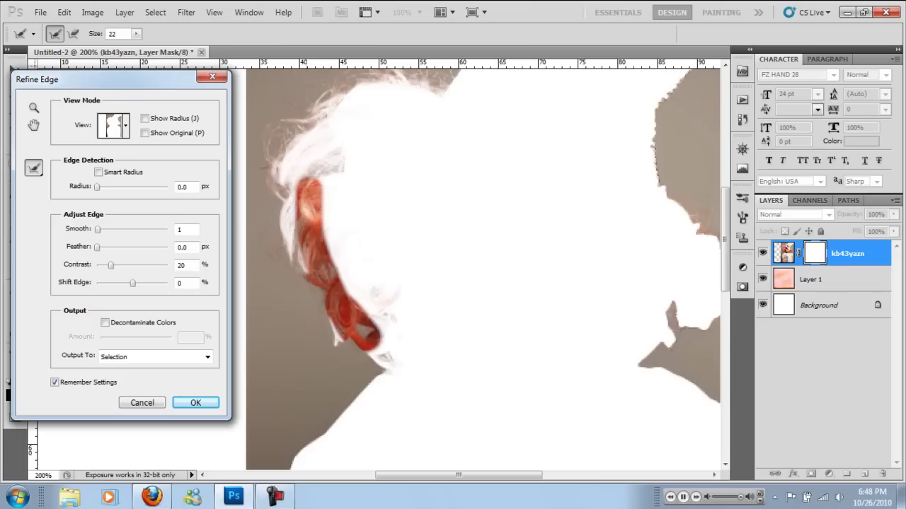
pyautogui.moveTo(382, 311); pyautogui.dragTo(375, 371)
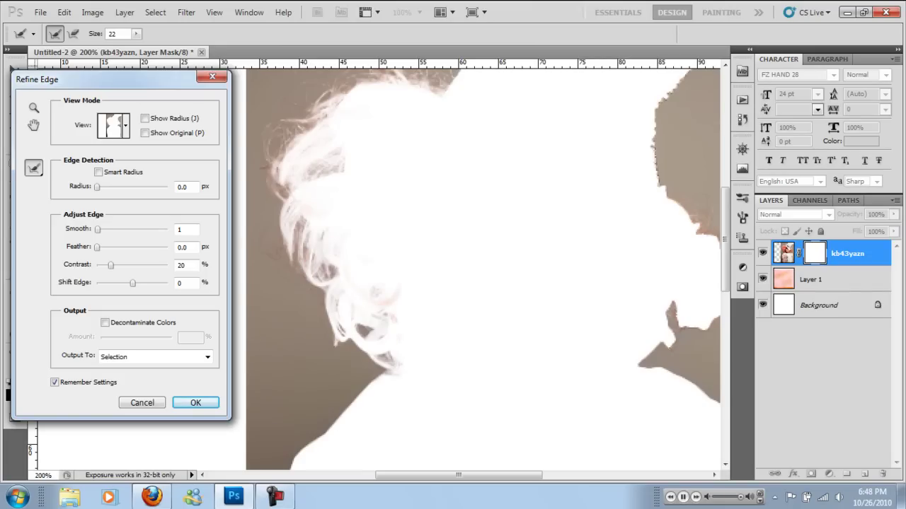
pyautogui.moveTo(459, 474); pyautogui.dragTo(487, 475)
pyautogui.moveTo(522, 357)
pyautogui.mouseDown()
pyautogui.moveTo(563, 318)
pyautogui.moveTo(552, 276)
pyautogui.mouseUp()
pyautogui.moveTo(524, 332); pyautogui.dragTo(537, 219)
pyautogui.moveTo(553, 184)
pyautogui.mouseDown()
pyautogui.moveTo(602, 276)
pyautogui.moveTo(602, 297)
pyautogui.moveTo(572, 322)
pyautogui.mouseUp()
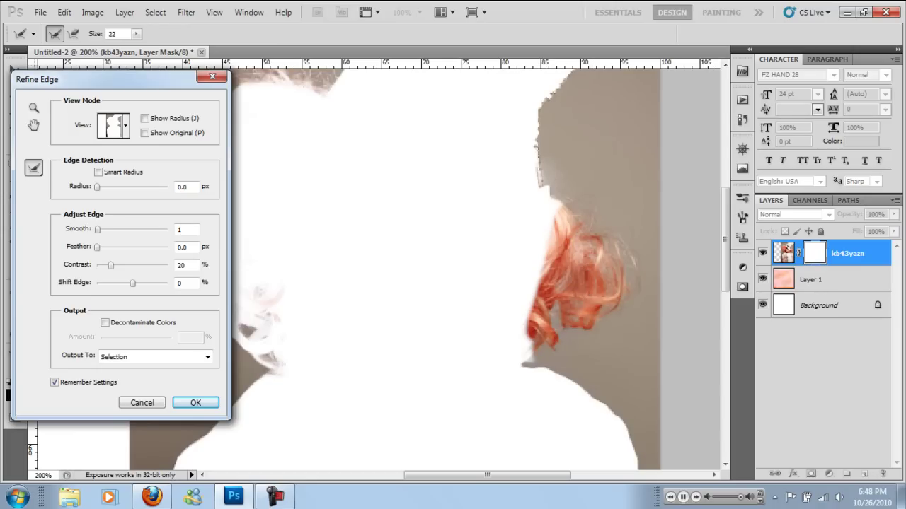
pyautogui.moveTo(71, 79); pyautogui.dragTo(214, 80)
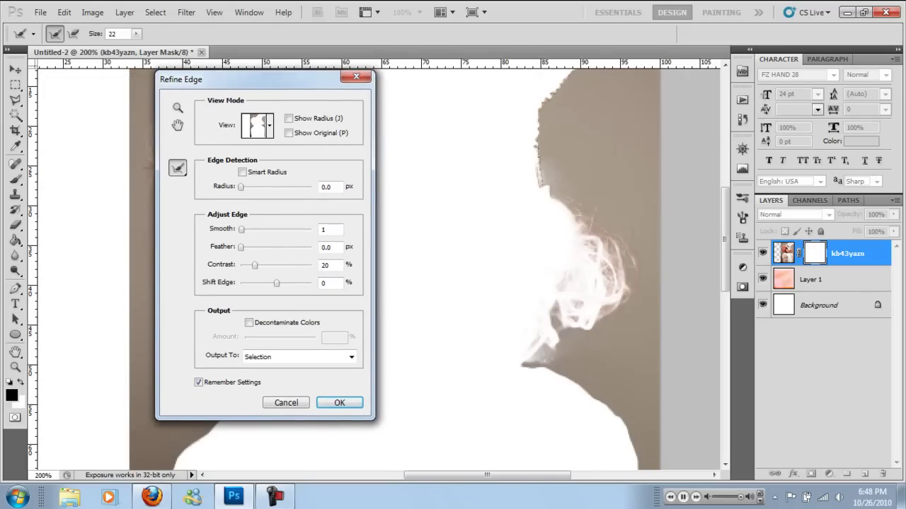
pyautogui.click(340, 403)
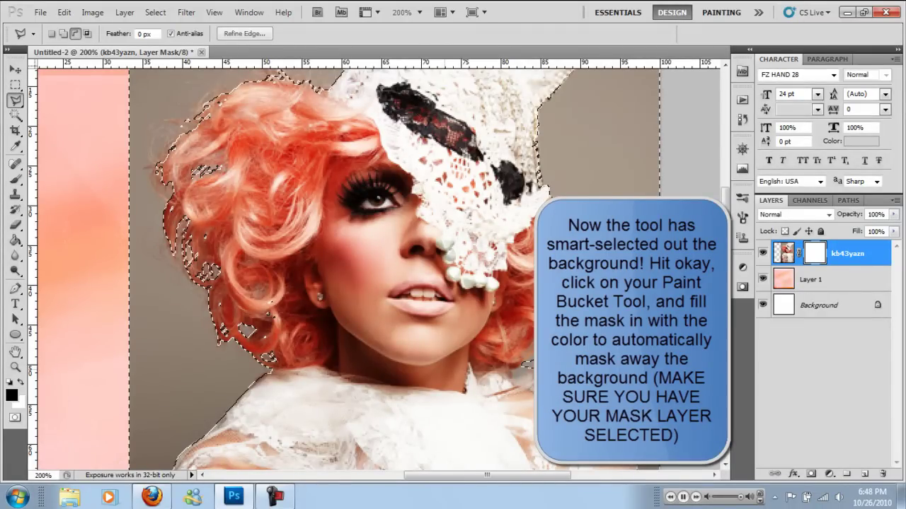
# - At 100% zoom, fill the selected backdrop black on the mask with the Paint Bucket and deselect
pyautogui.hotkey('ctrl', '-')
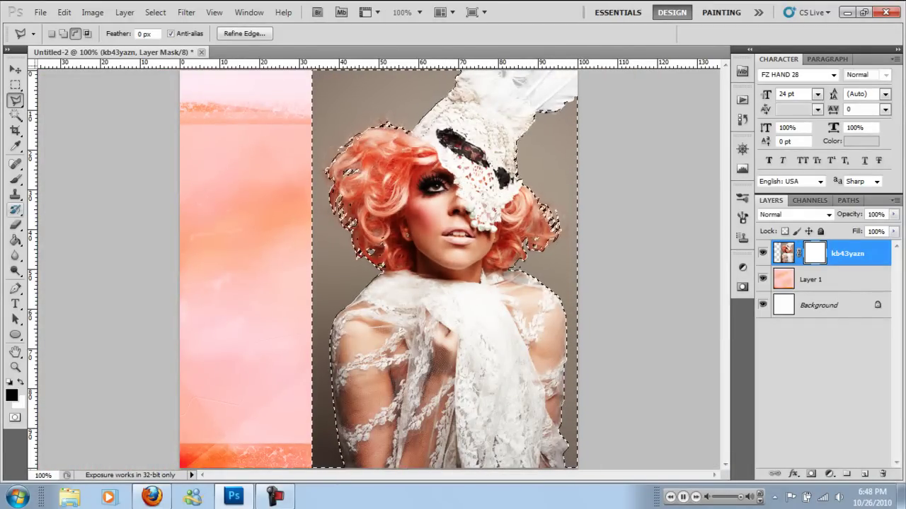
pyautogui.click(15, 240)
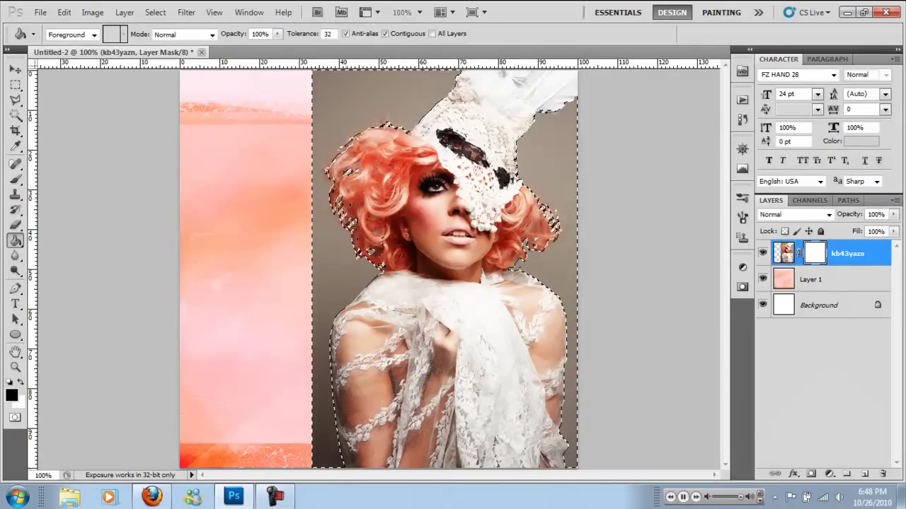
pyautogui.click(340, 226)
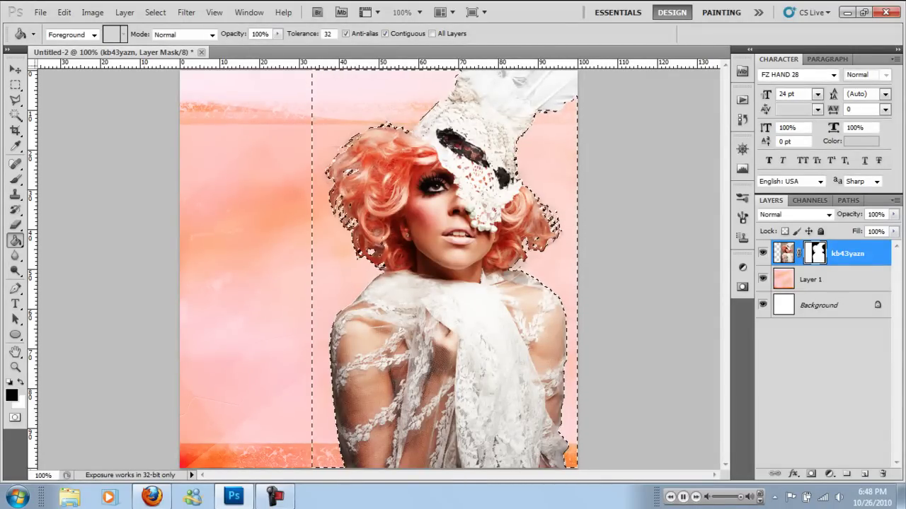
pyautogui.click(155, 12)
pyautogui.click(168, 38)
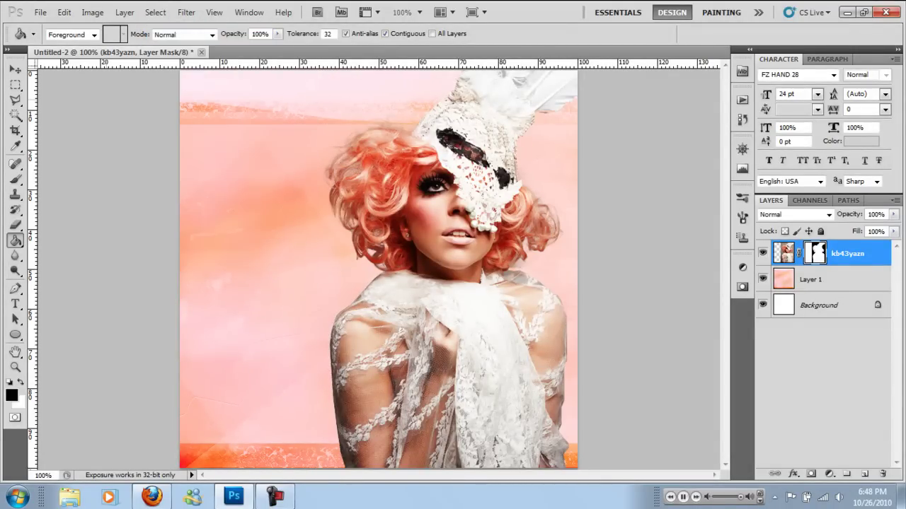
pyautogui.click(15, 69)
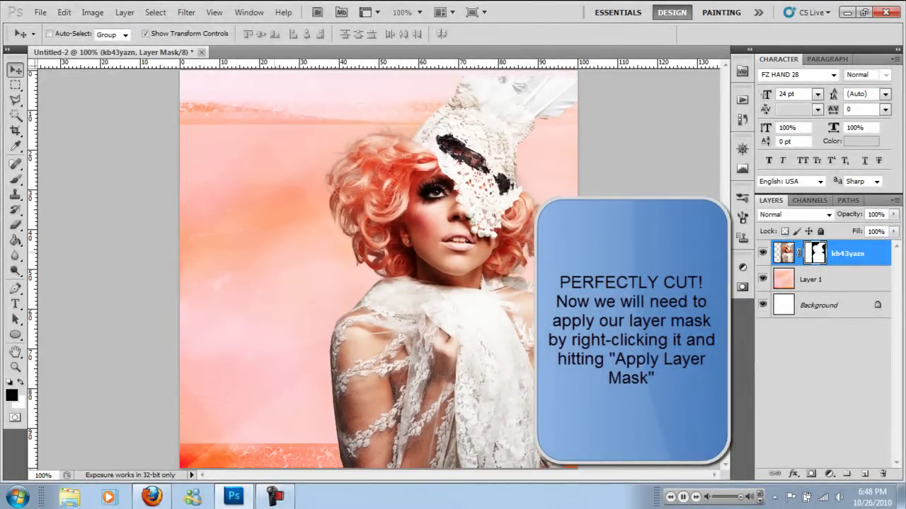
# - Delete the white Background layer and apply the kb43yazn layer mask
pyautogui.click(762, 279)
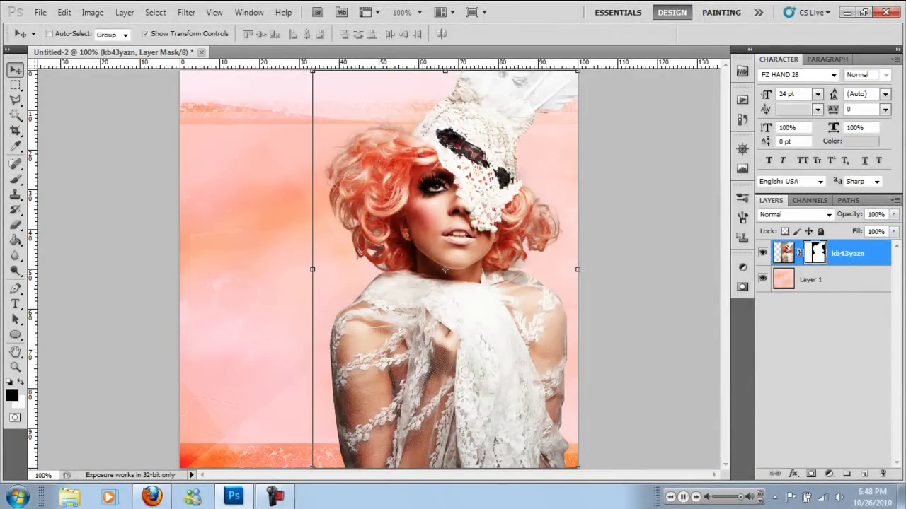
pyautogui.rightClick(815, 253)
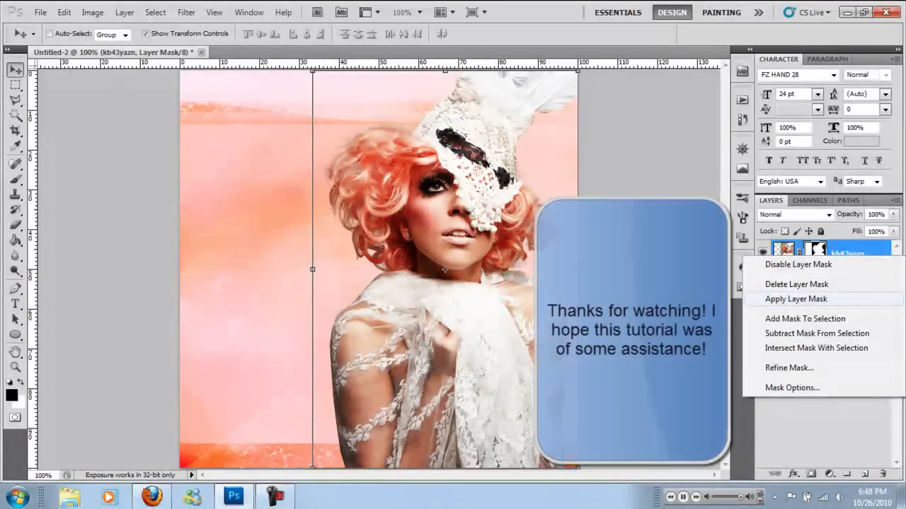
pyautogui.click(796, 298)
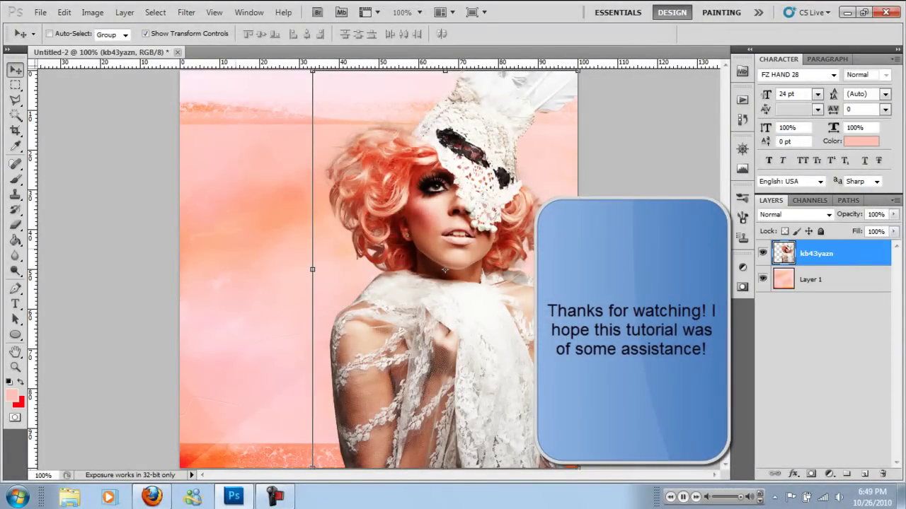